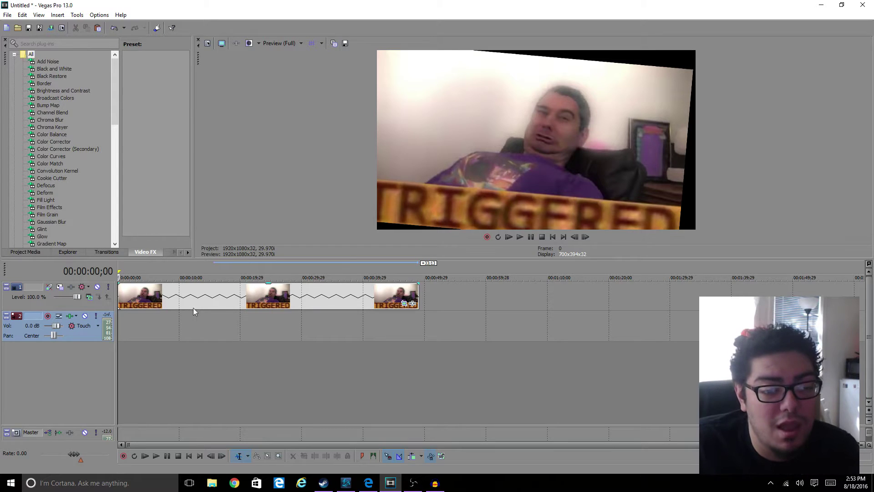
Select the roughly 49-second TRIGGERED clip on the video track.
click(137, 297)
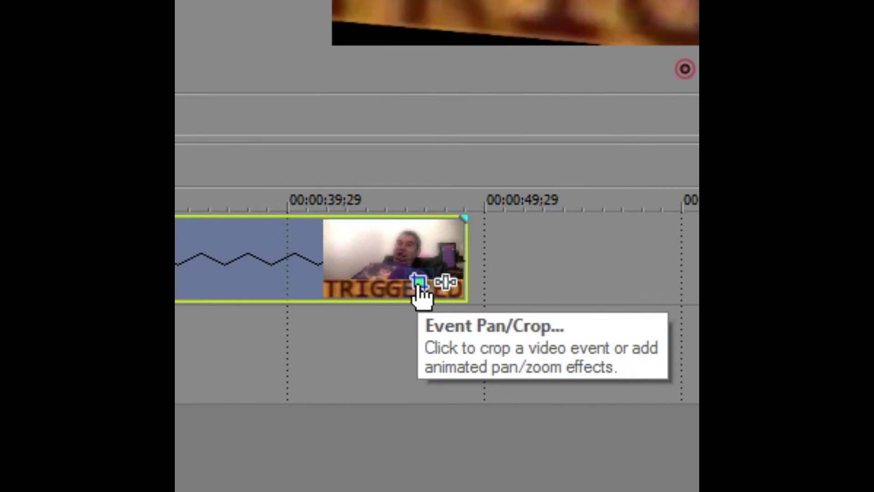
Open Event Pan/Crop for the TRIGGERED clip and move its window off the preview to the top-left.
click(418, 282)
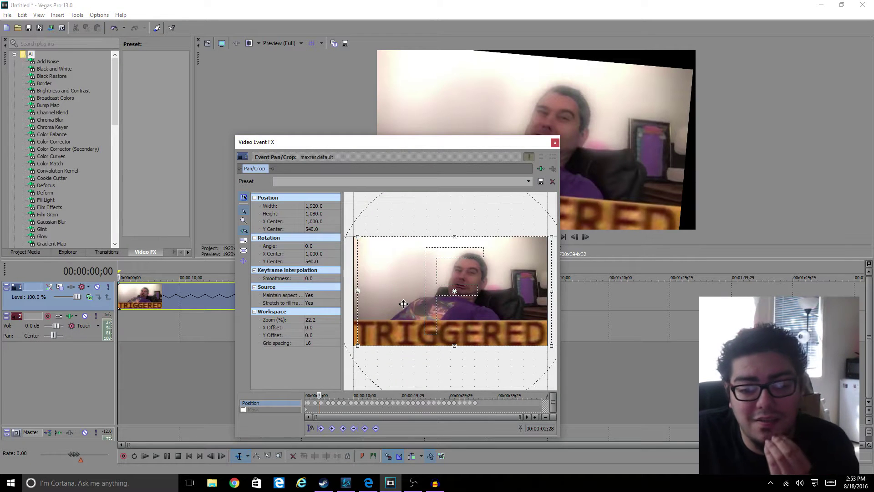
drag(398, 145, 203, 42)
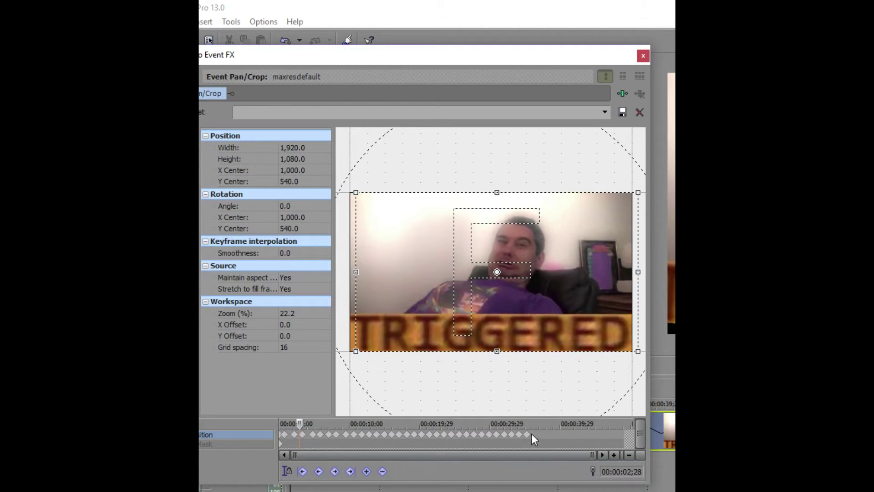
Add alternating ±5° rotation keyframes at 36;11, 37;06, 38;04 and 39;00.
click(535, 433)
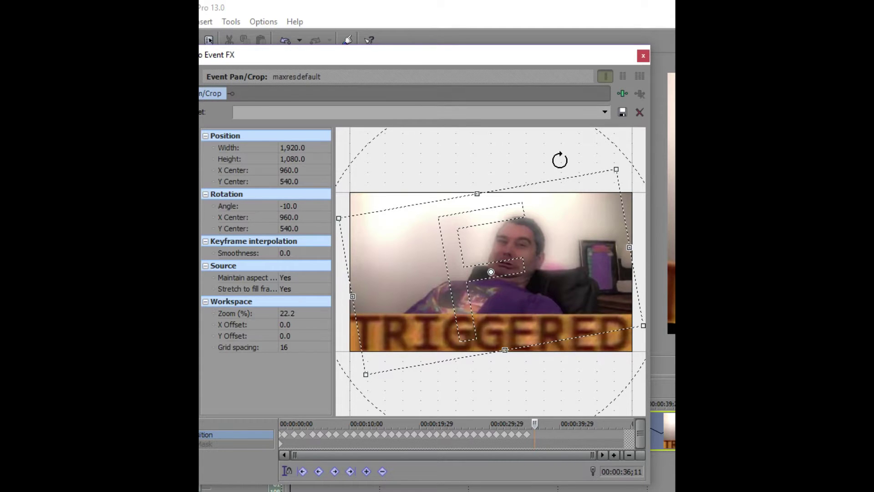
drag(560, 156, 597, 177)
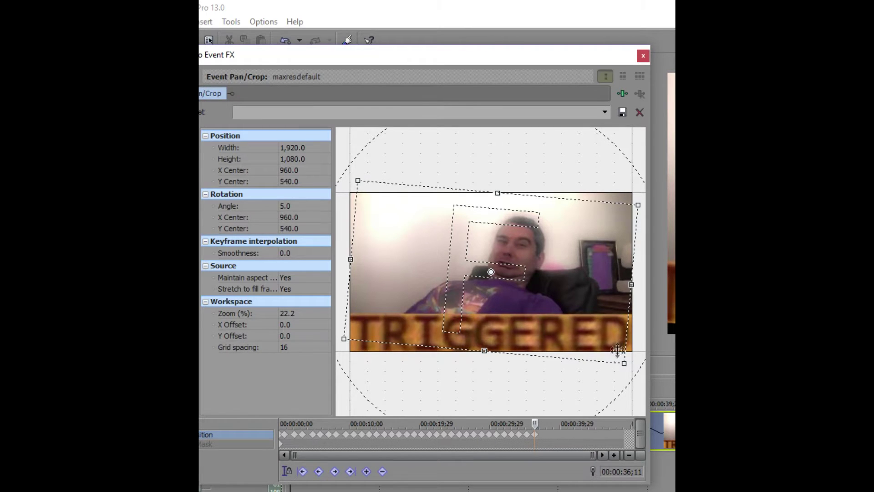
click(541, 435)
drag(527, 152, 503, 155)
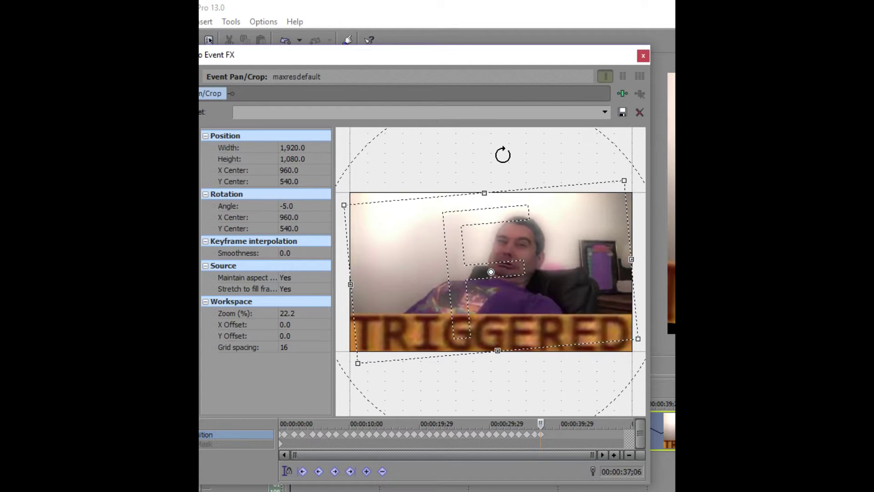
click(547, 434)
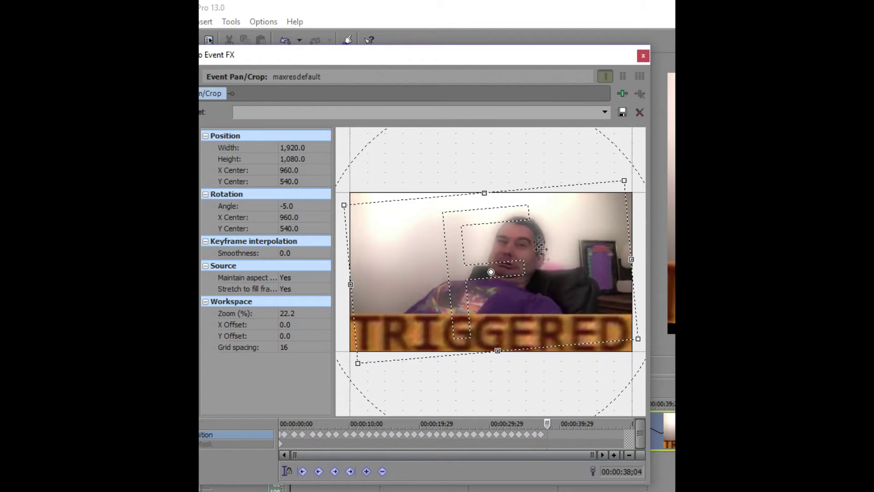
drag(522, 168, 537, 187)
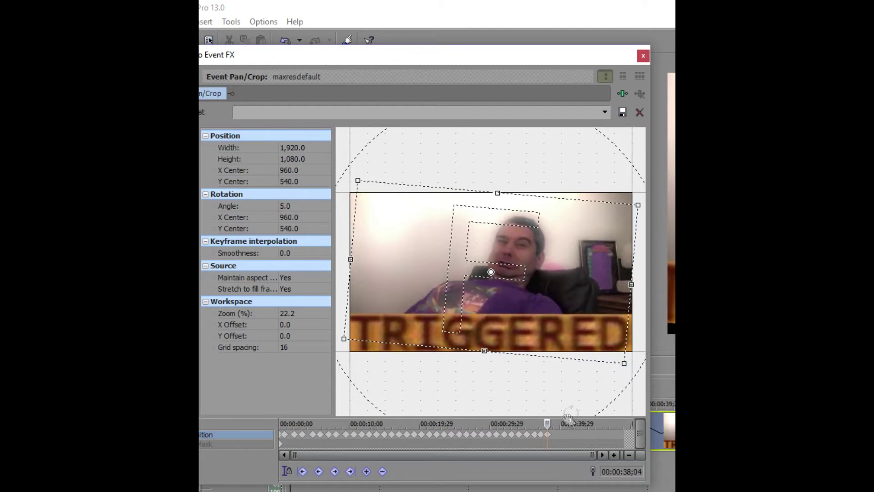
click(553, 434)
drag(517, 175, 494, 170)
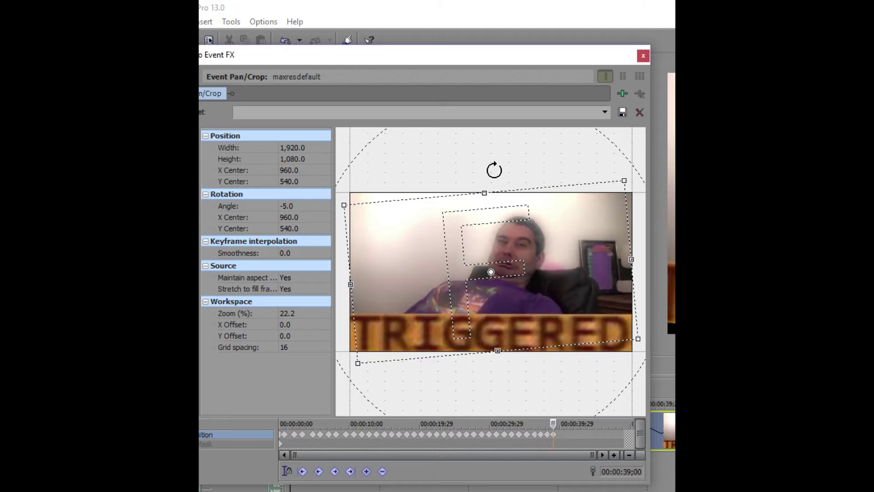
click(560, 434)
Add alternating ±5° tilt keyframes at 39;28, 41;02, 42;03 and 43;04.
drag(536, 176, 544, 181)
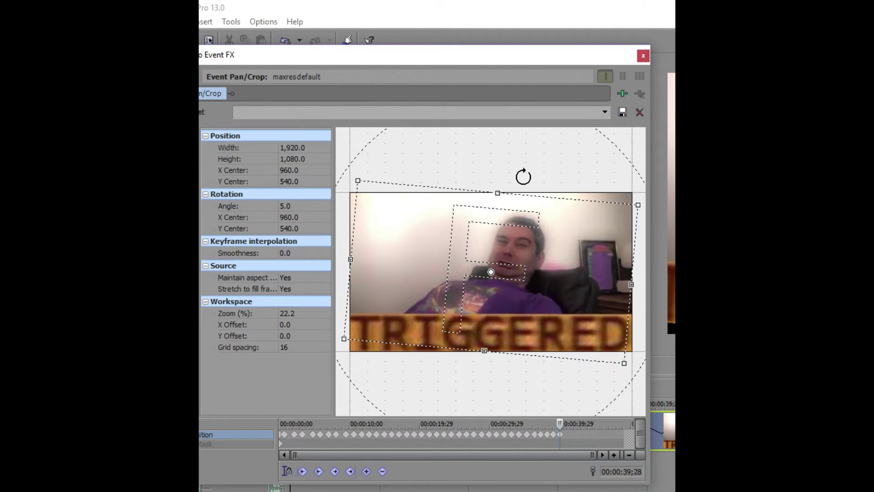
drag(523, 175, 498, 169)
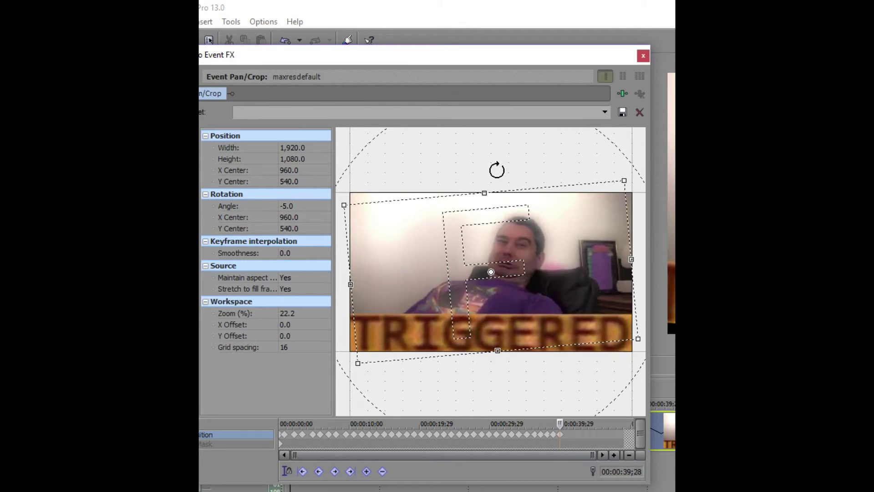
click(567, 436)
drag(496, 149, 527, 162)
click(575, 436)
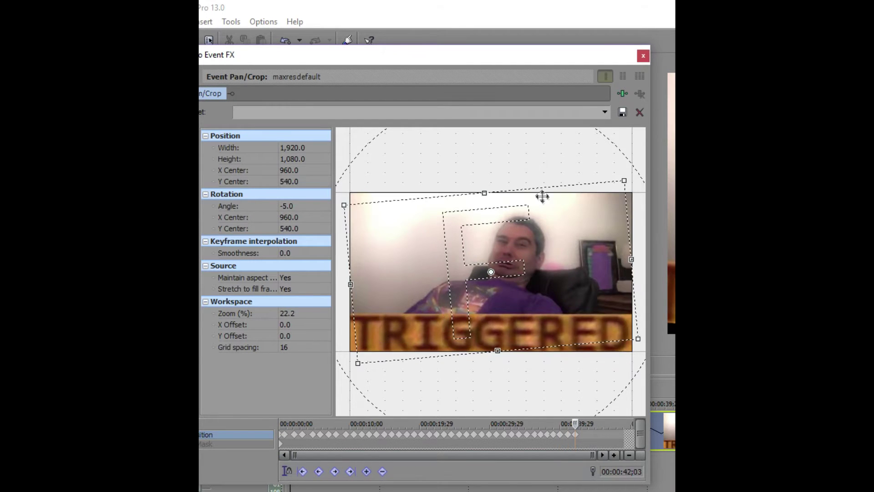
click(583, 435)
drag(515, 152, 533, 156)
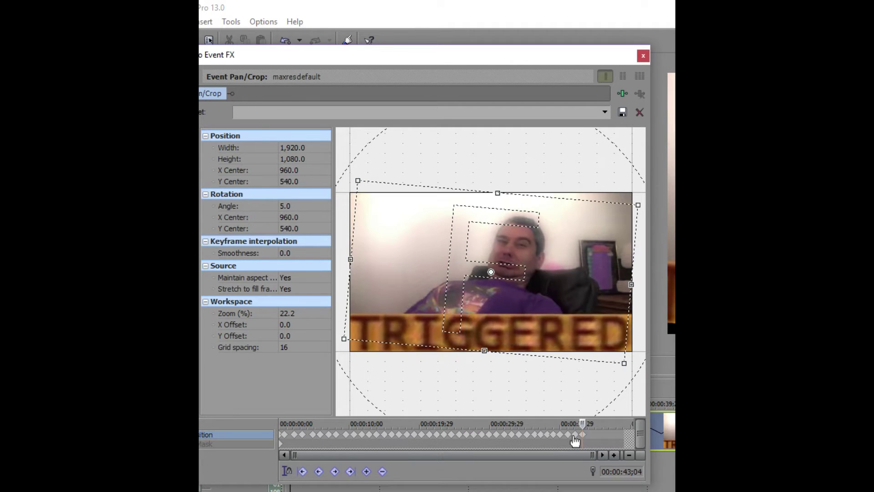
Continue the ±5° tilts at 43;29, 45;01, 46;02 and 47;05, then close Pan/Crop.
click(588, 433)
drag(555, 172, 537, 170)
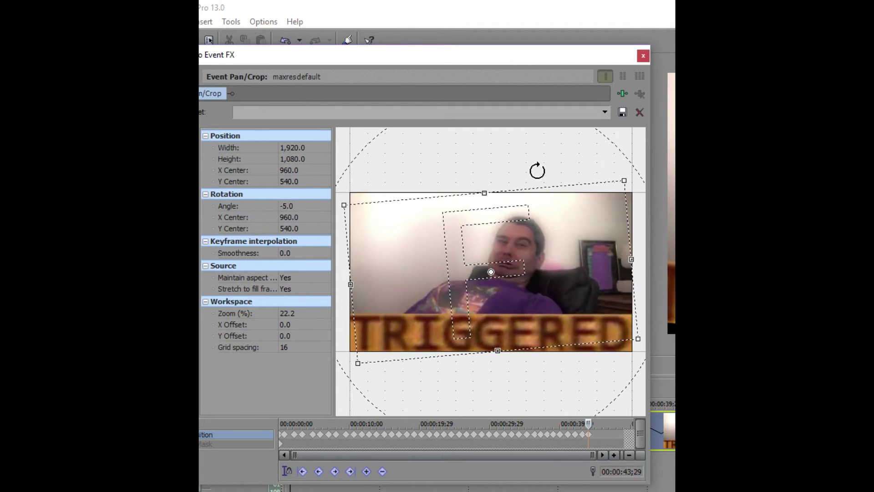
click(595, 435)
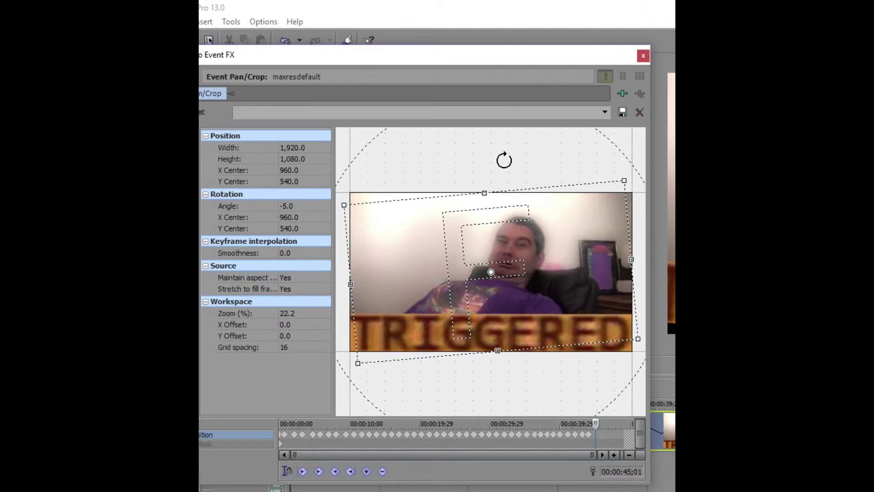
drag(504, 161, 522, 162)
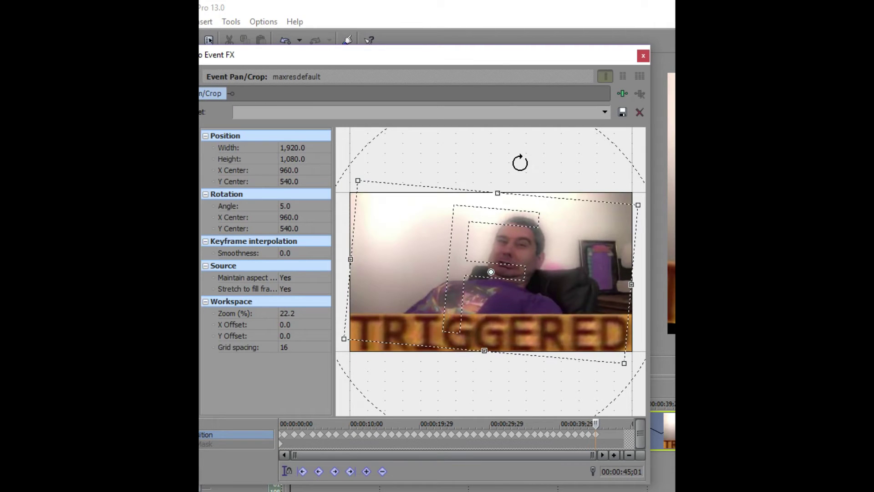
click(604, 436)
drag(553, 166, 533, 156)
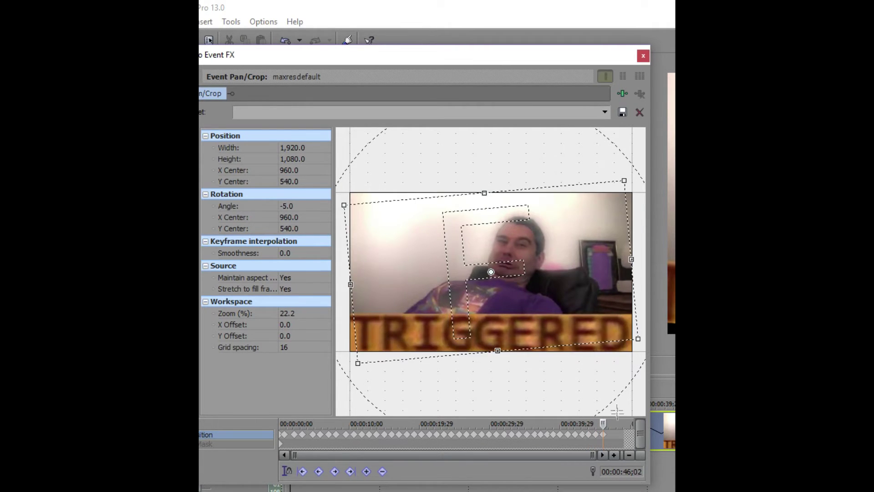
drag(526, 165, 545, 168)
click(611, 435)
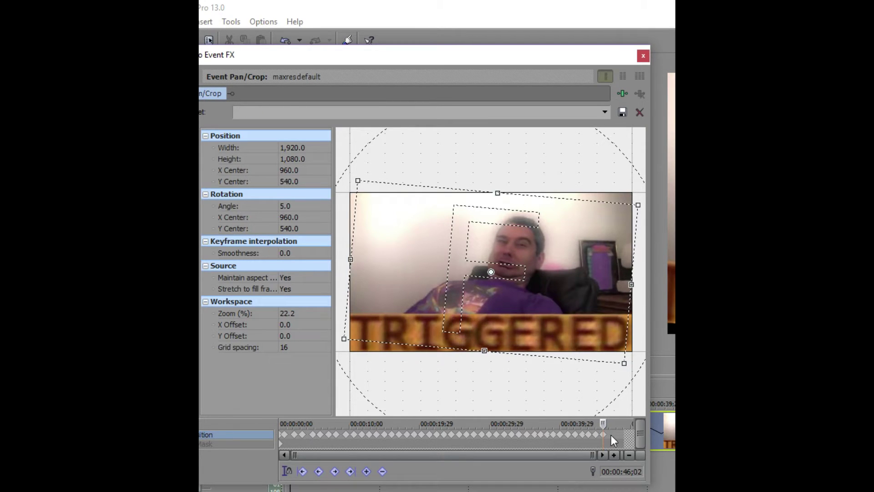
drag(550, 168, 527, 163)
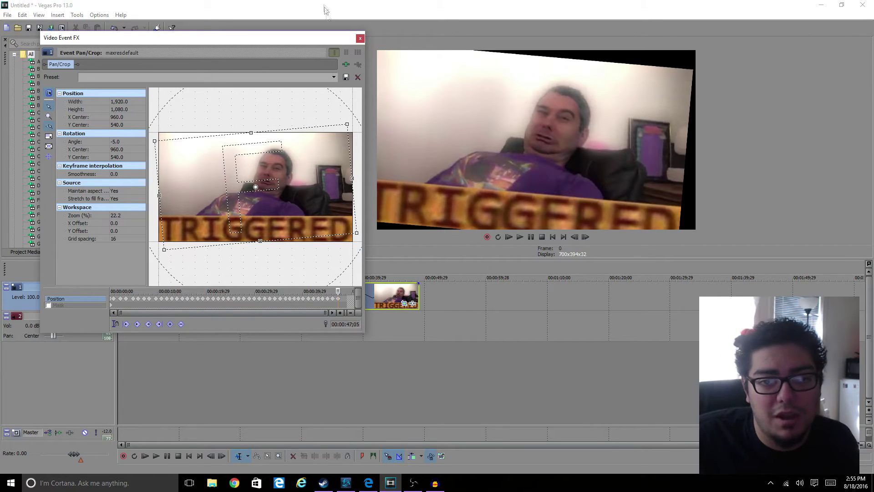
click(360, 38)
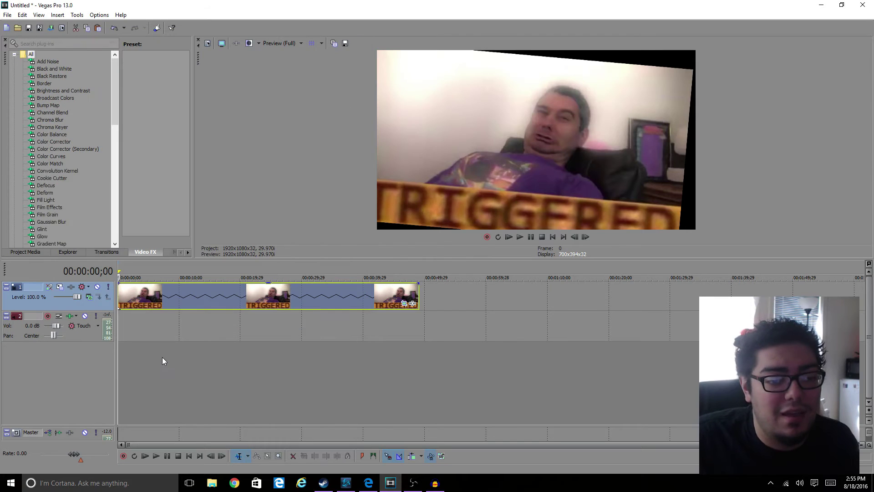
Preview the shake, then compress the clip to about 7 seconds and replay it.
key(space)
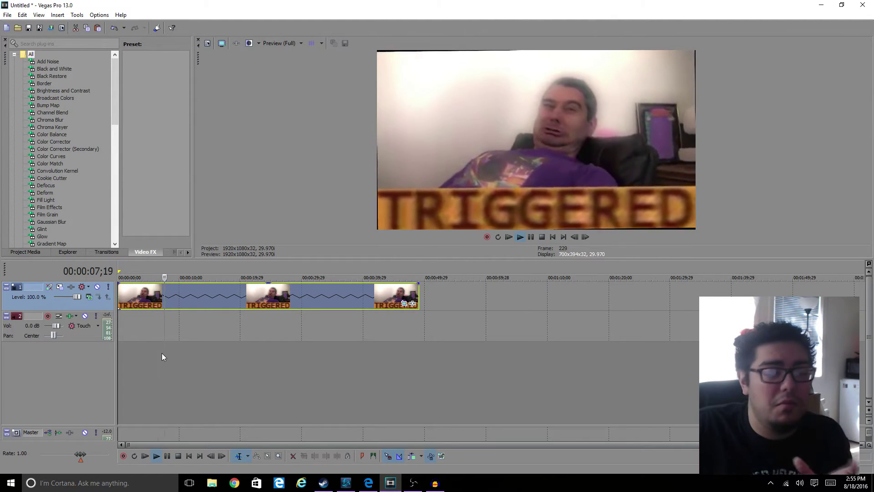
key(space)
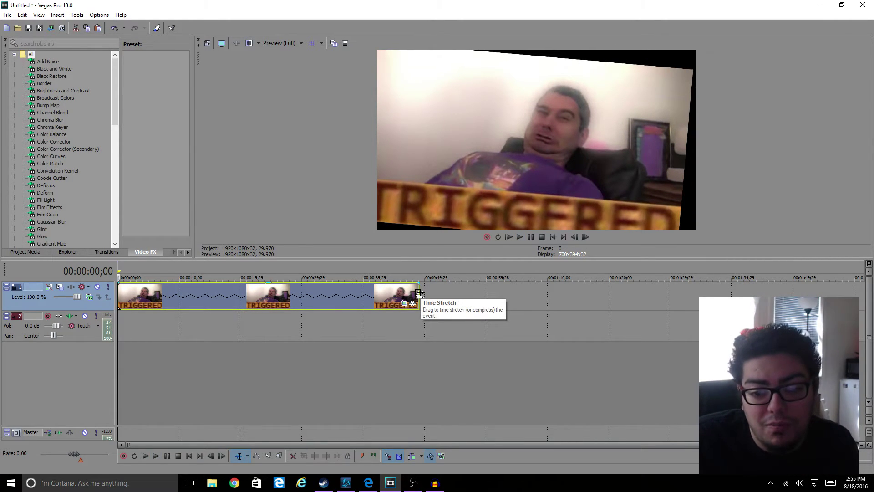
drag(419, 292, 156, 292)
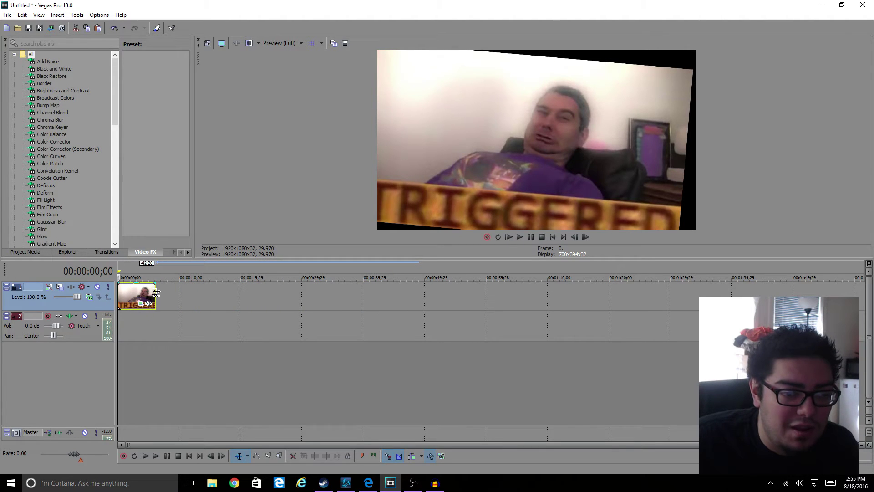
key(space)
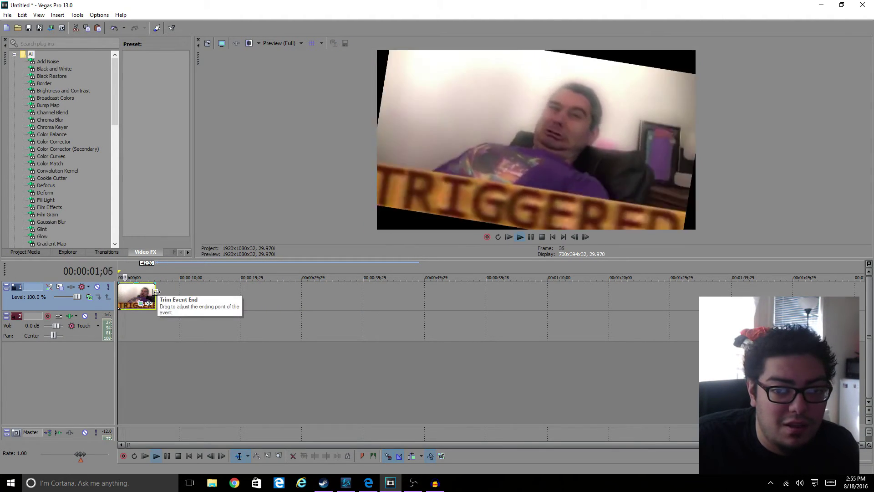
key(space)
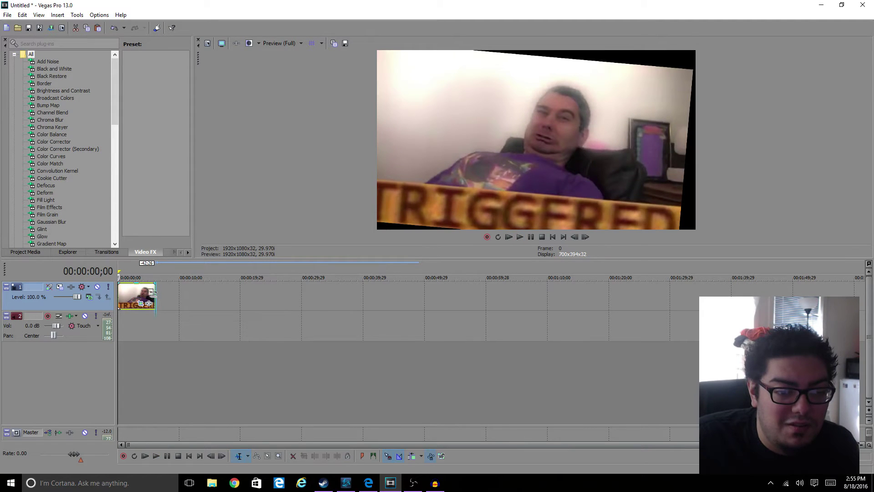
Trim the clip's end slightly shorter, replay it, then switch to the sound-effect browser page.
drag(156, 292, 145, 292)
key(space)
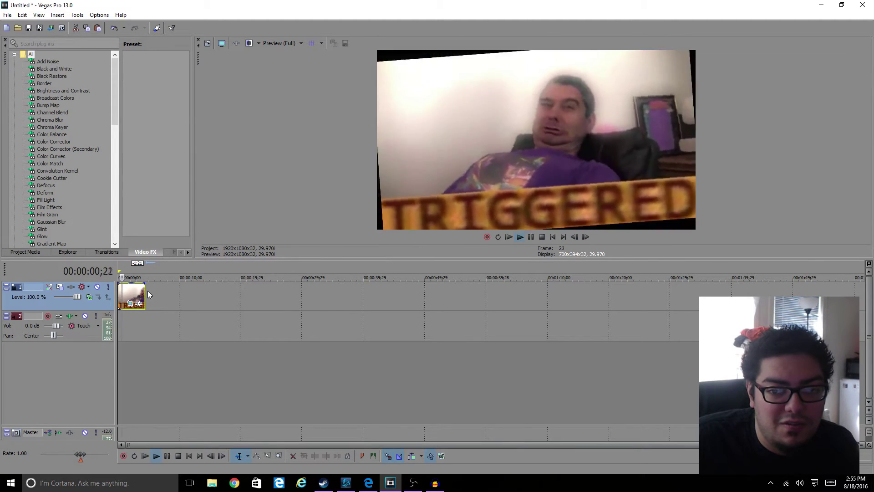
key(space)
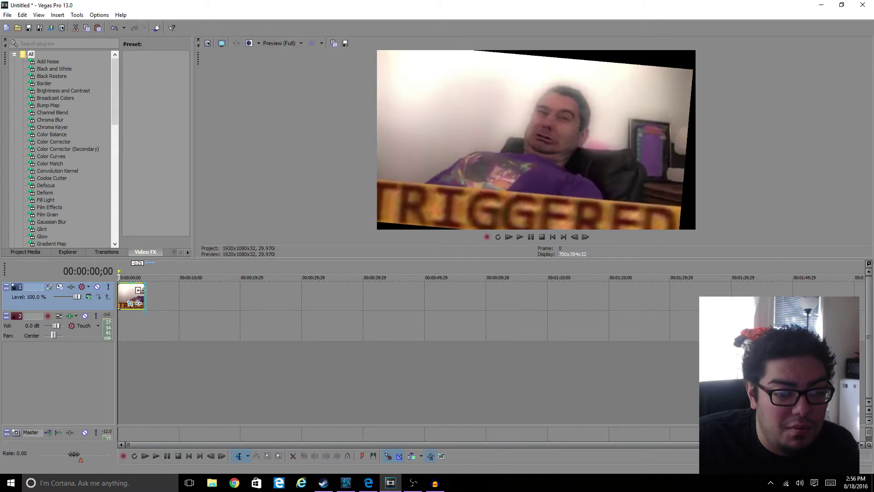
drag(144, 290, 143, 290)
key(space)
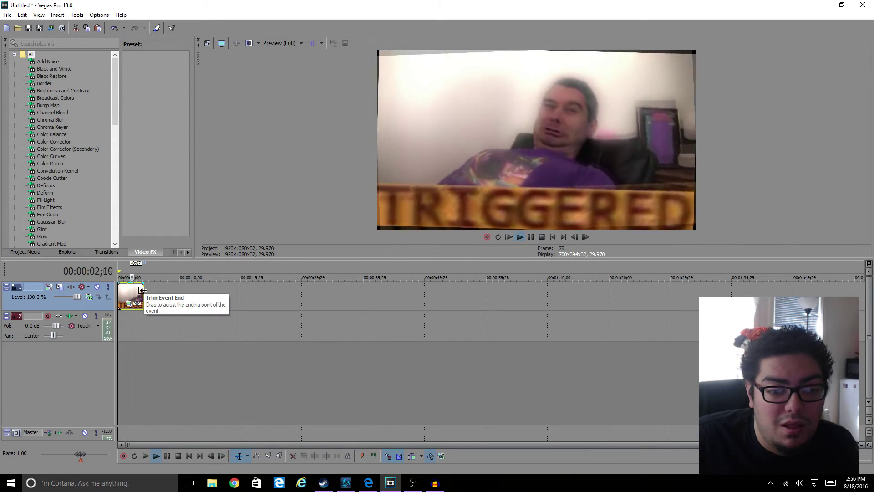
key(space)
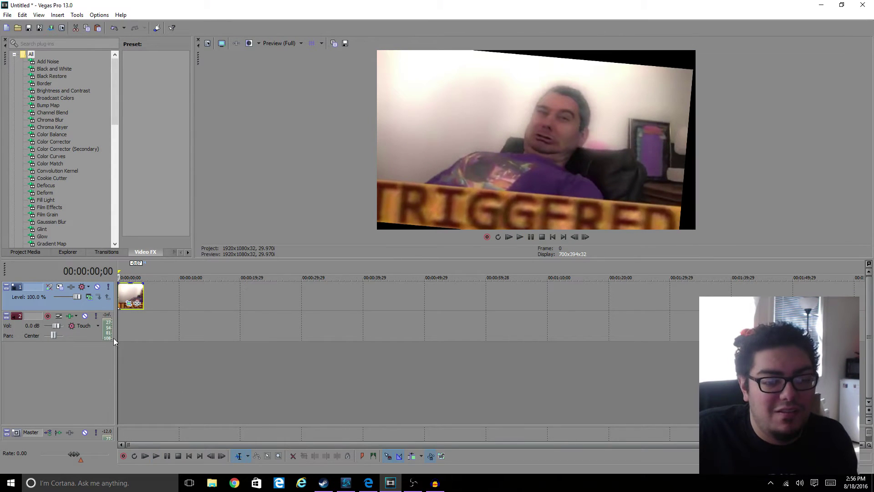
click(125, 322)
key(space)
key(space)
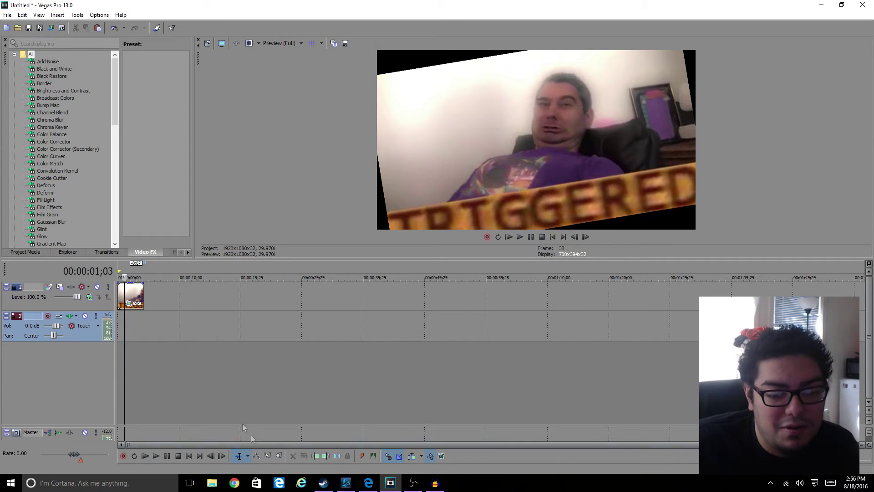
click(368, 484)
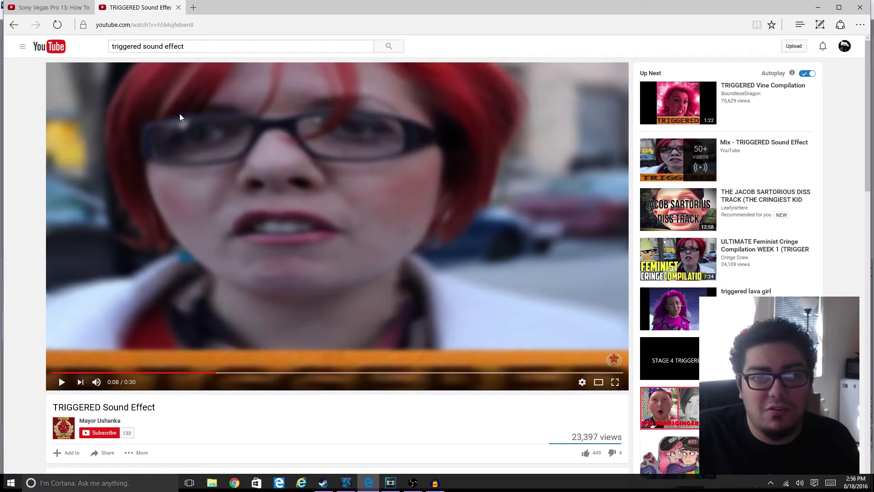
Play and pause the TRIGGERED Sound Effect video, then close the browser.
click(133, 194)
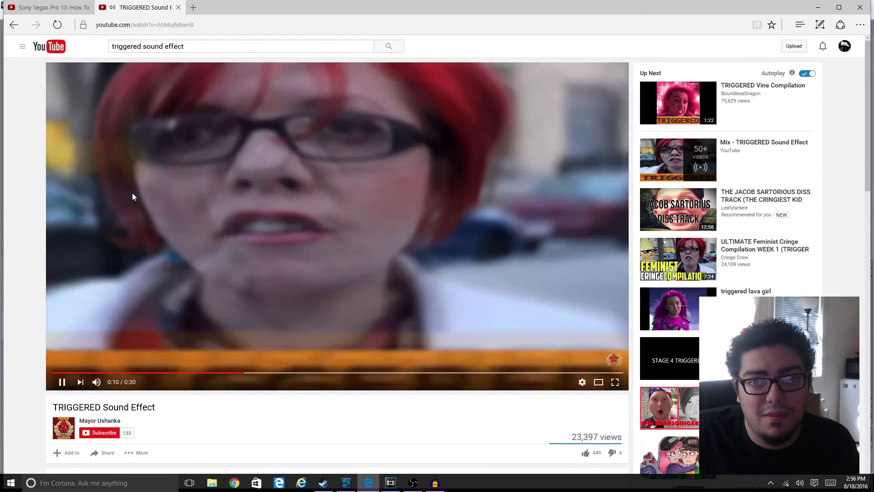
click(132, 192)
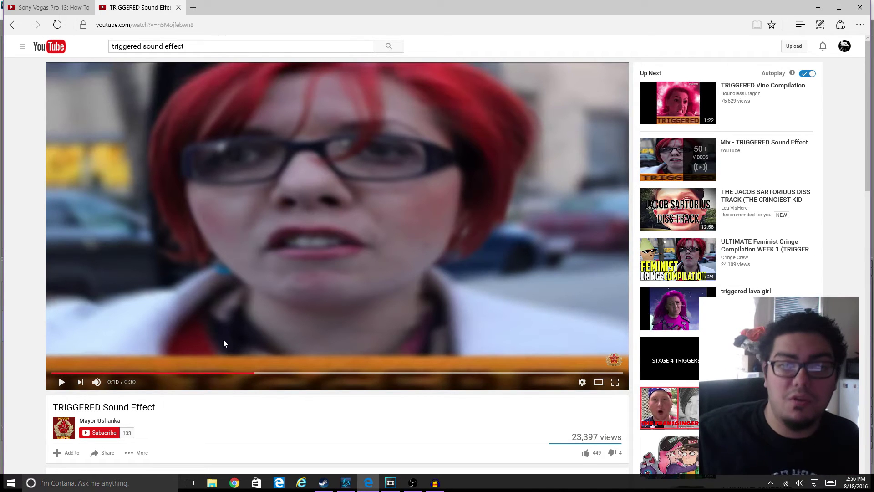
click(863, 5)
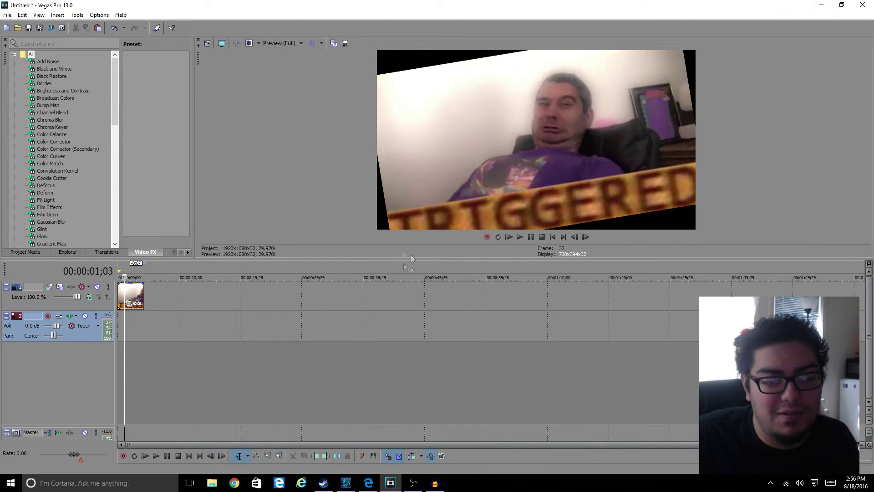
Import the 'triggered' recording onto the timeline at about 8 s, after the meme clip.
click(169, 300)
click(18, 28)
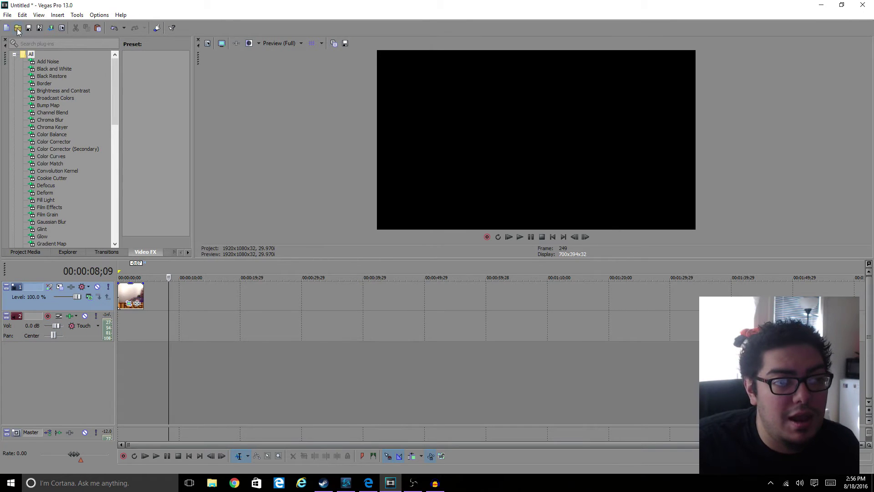
scroll(202, 205, down, 2)
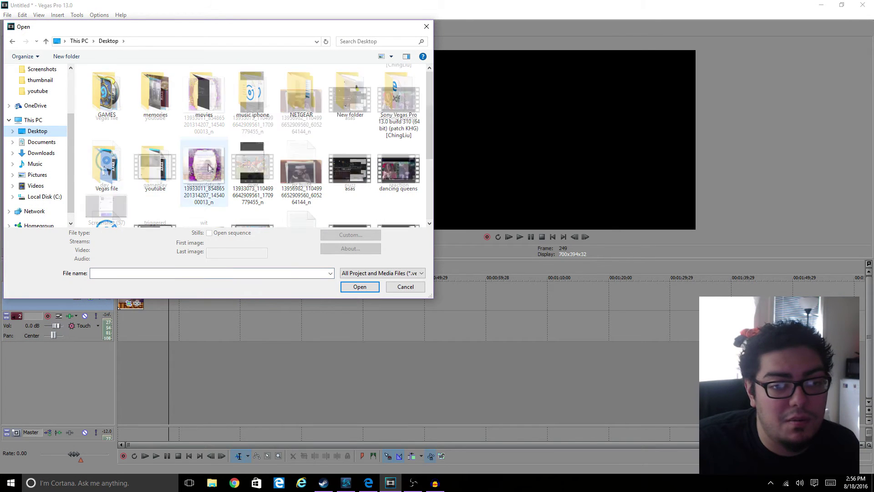
click(155, 205)
click(359, 287)
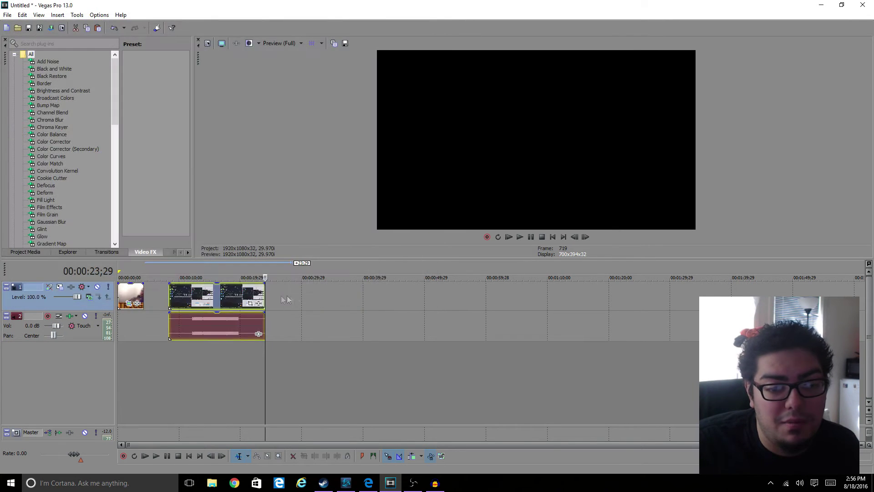
Play back the imported recording to hear the sound.
click(192, 347)
key(space)
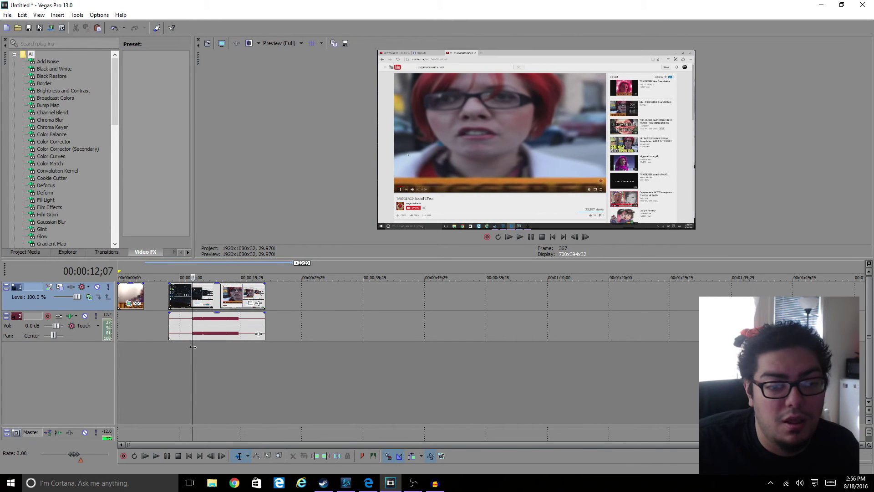
scroll(192, 347, up, 6)
key(space)
Split the recording at the sound's start and at 19;20, deleting the parts before and after.
click(423, 344)
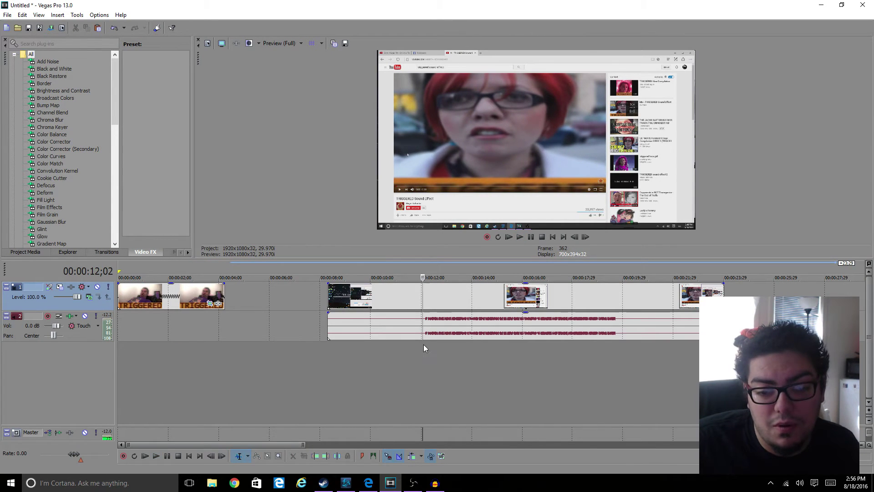
click(425, 344)
key(s)
right_click(390, 324)
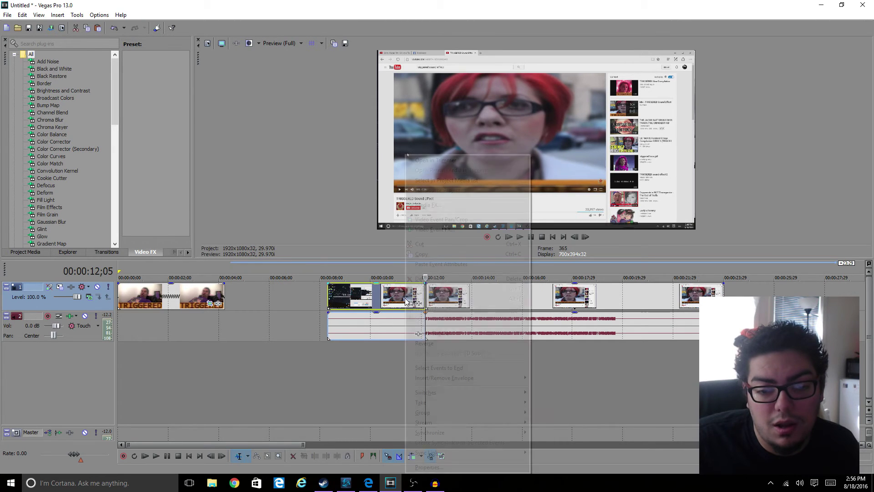
click(433, 275)
click(615, 345)
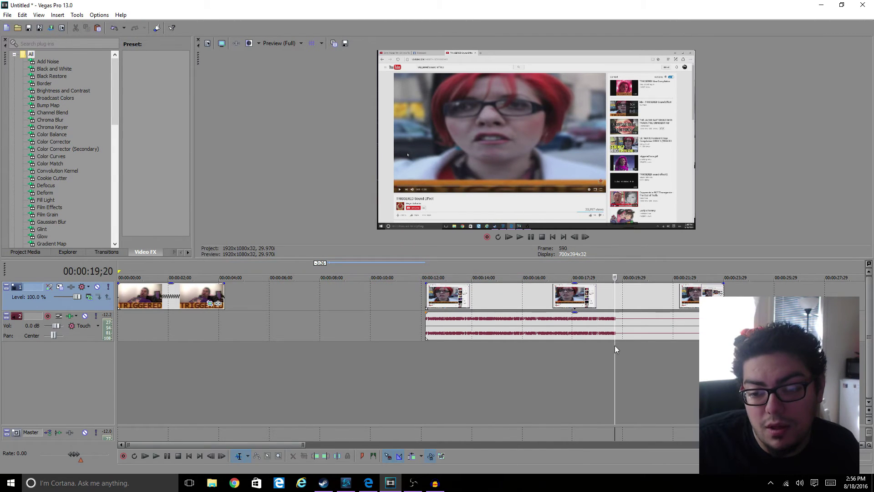
key(s)
right_click(632, 298)
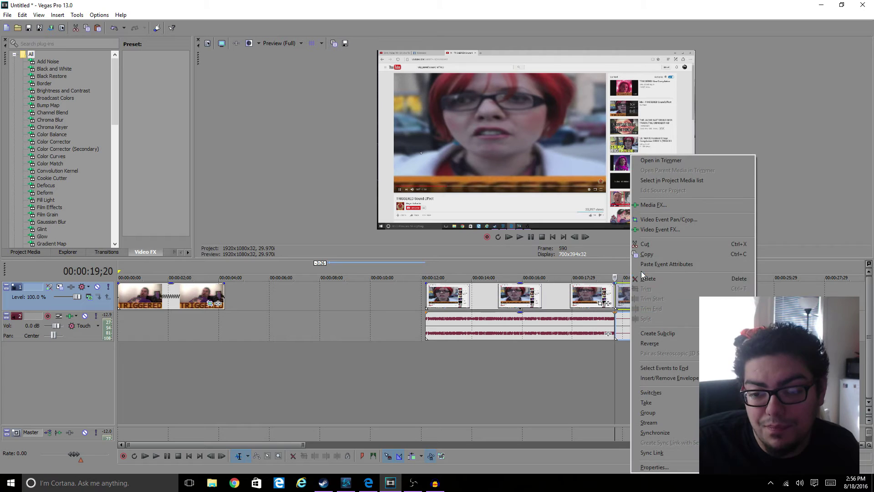
click(644, 277)
Delete the recording's video event and move its audio to the start under the meme clip.
click(490, 299)
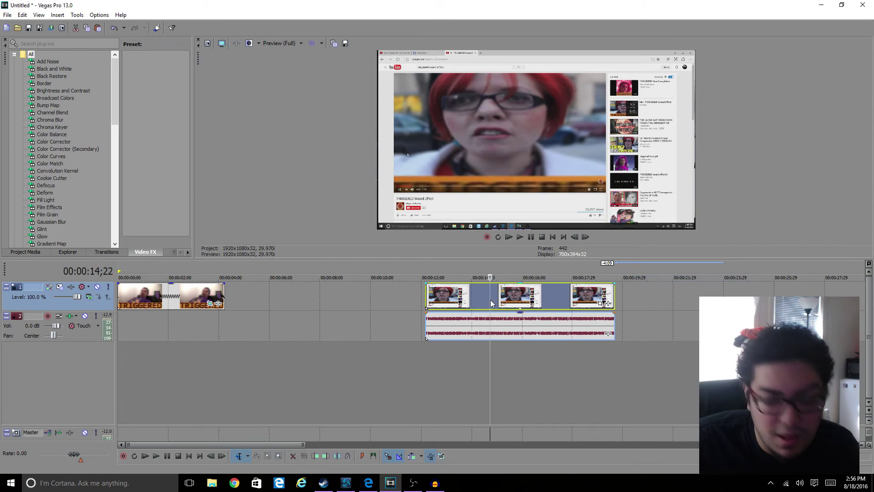
right_click(482, 303)
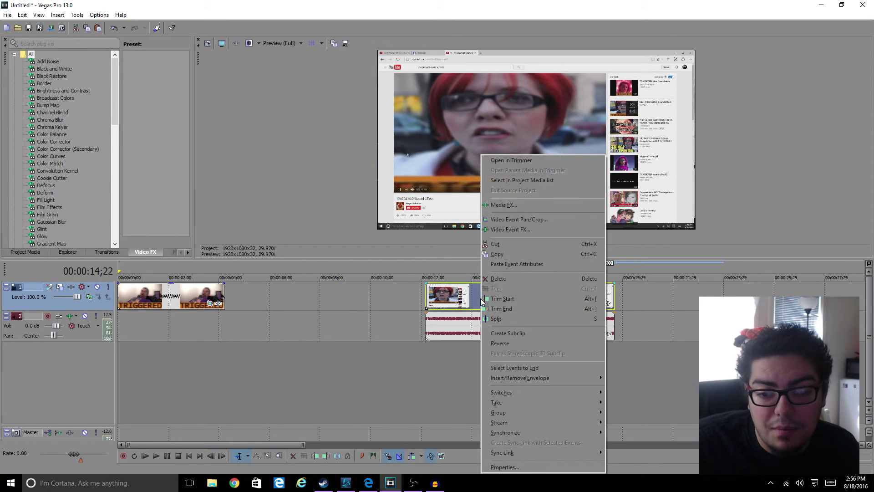
click(504, 279)
drag(534, 326, 214, 318)
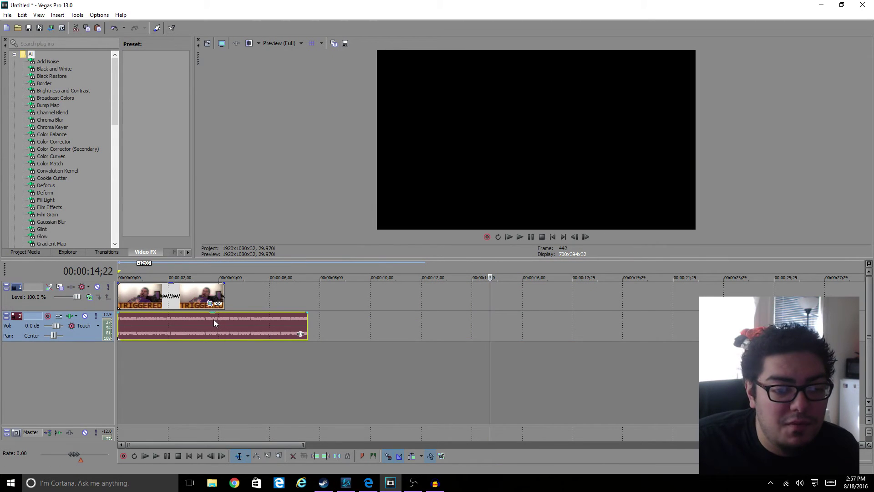
Split the audio at the meme clip's end (4;07) and delete the leftover.
click(223, 343)
key(s)
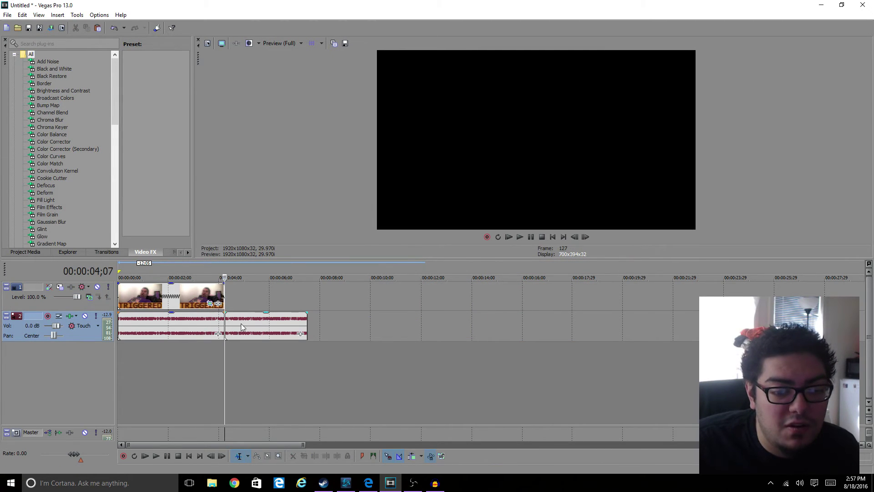
right_click(241, 327)
click(291, 139)
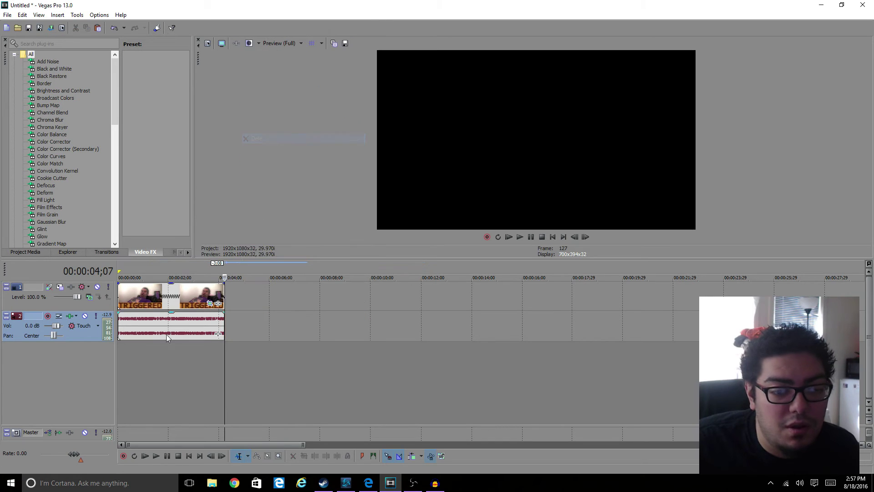
click(117, 354)
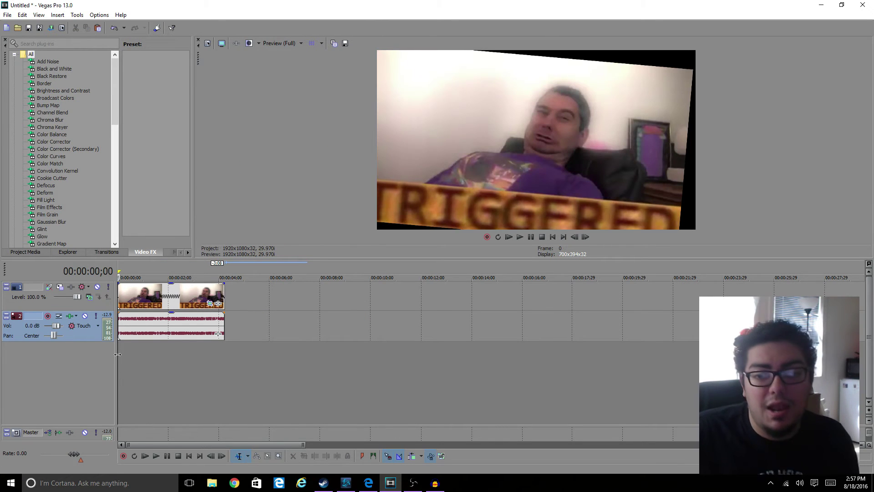
Cut the TRIGGERED clip and its sound to end together near 2.5 seconds, then replay.
key(space)
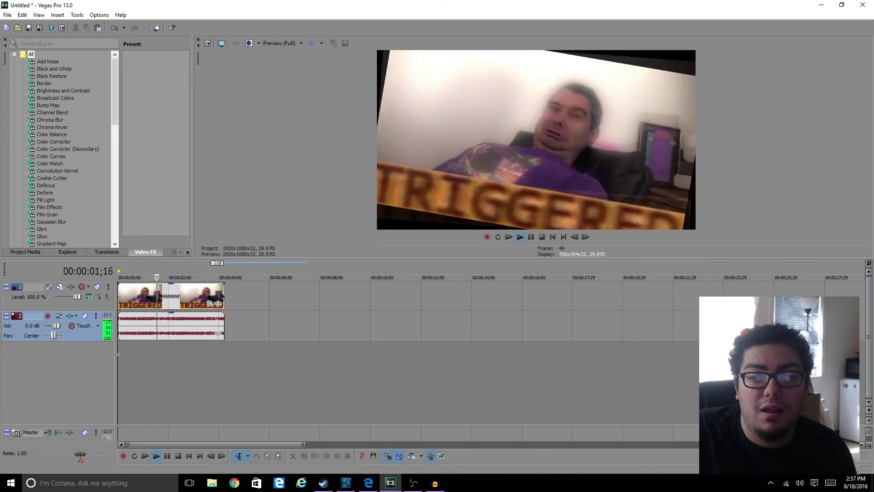
key(space)
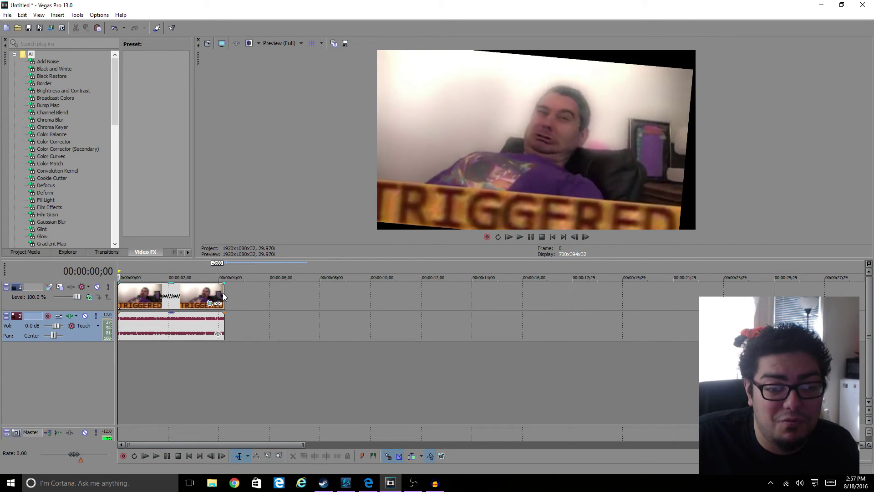
drag(223, 296, 194, 293)
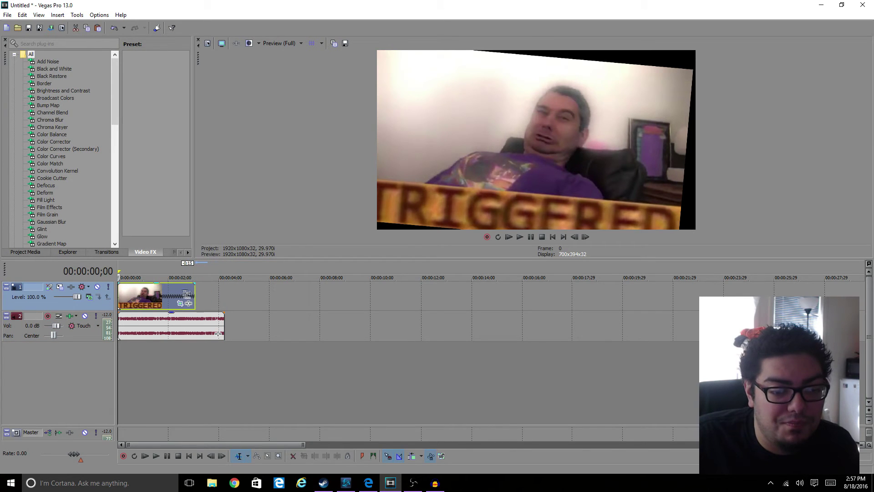
drag(223, 324, 195, 324)
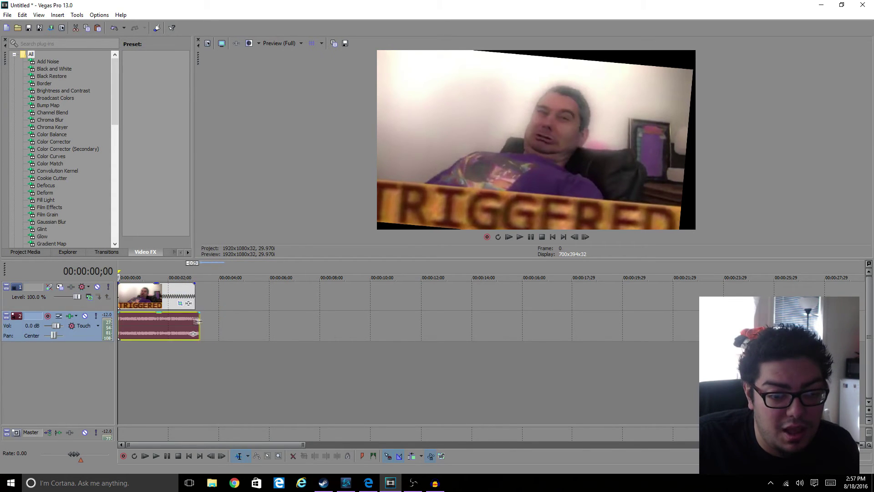
click(121, 352)
key(space)
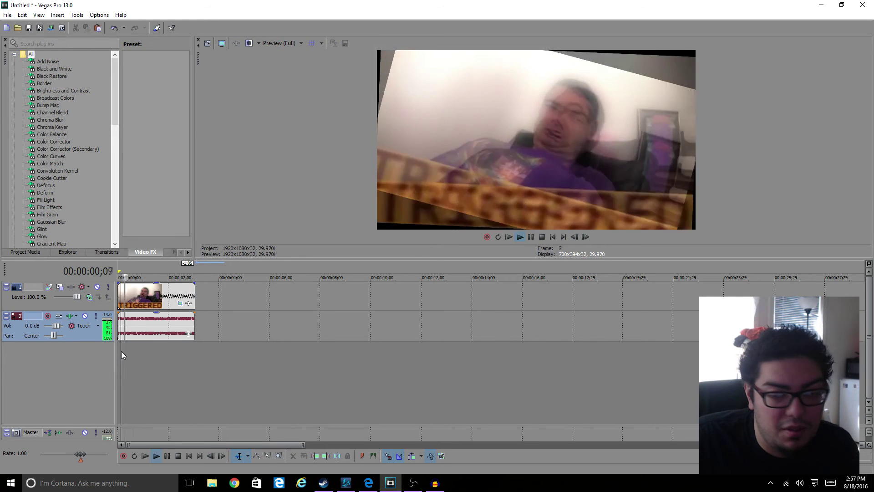
key(space)
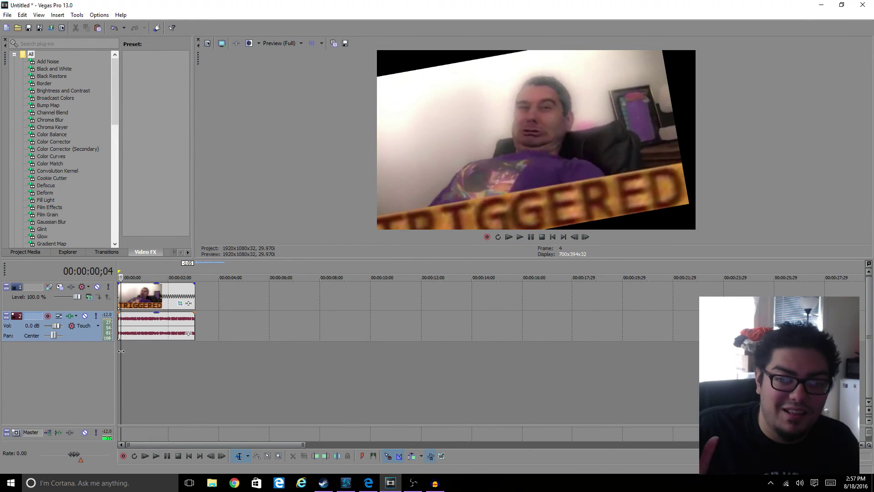